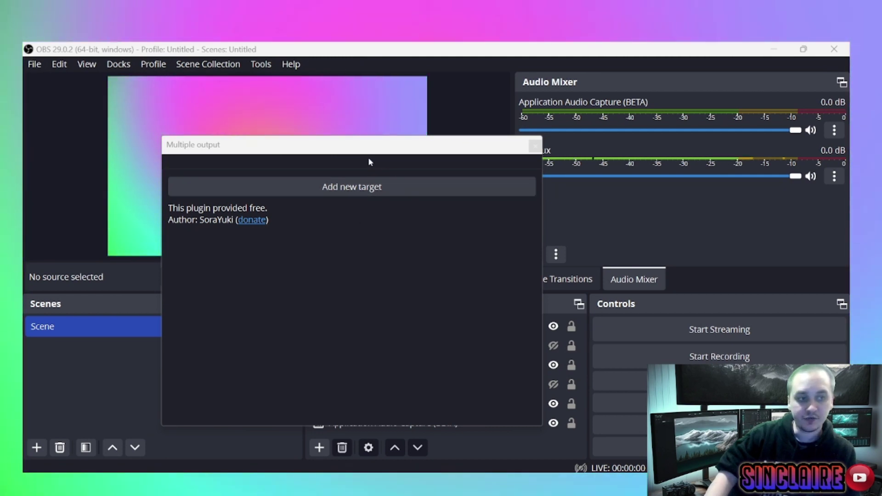
Enable the Multiple output dock from the Docks list and bring it to the front
left_click(111, 67)
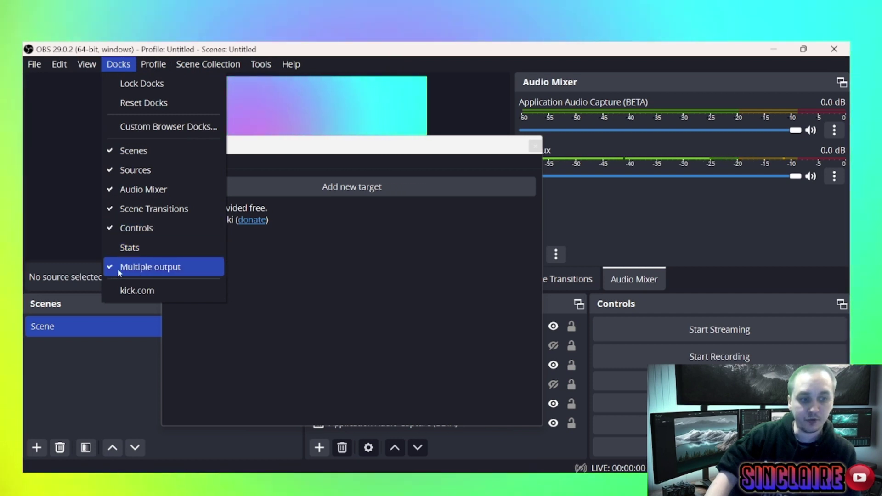
left_click(348, 247)
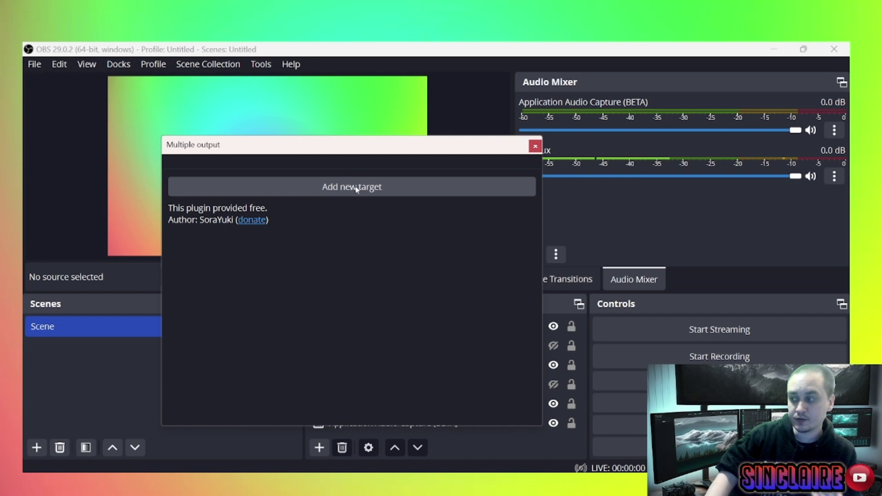
left_click(356, 188)
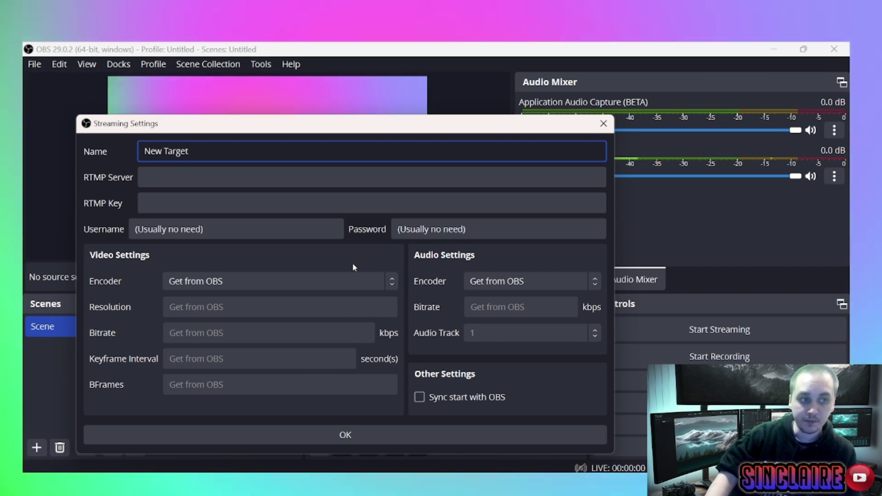
left_click(427, 180)
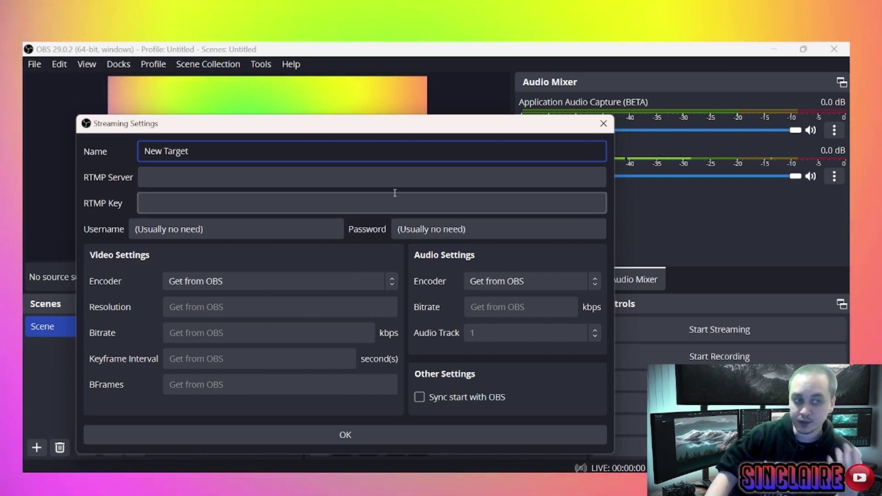
key("Tab")
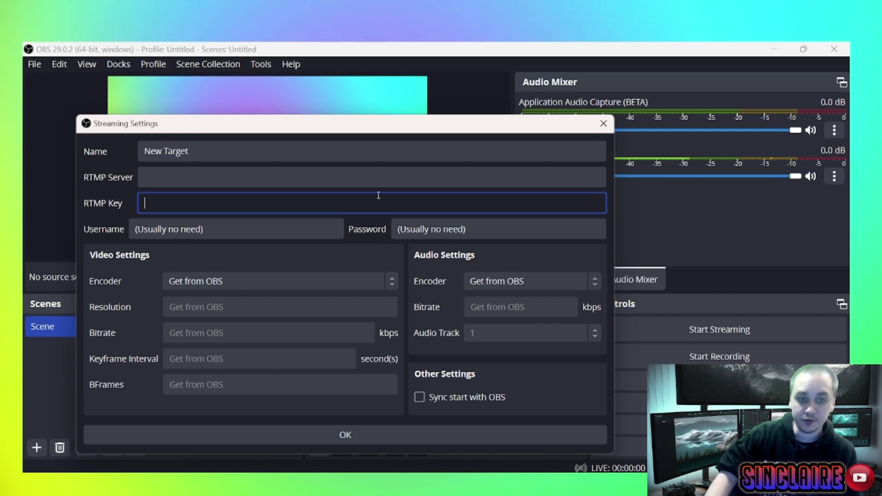
left_click(377, 184)
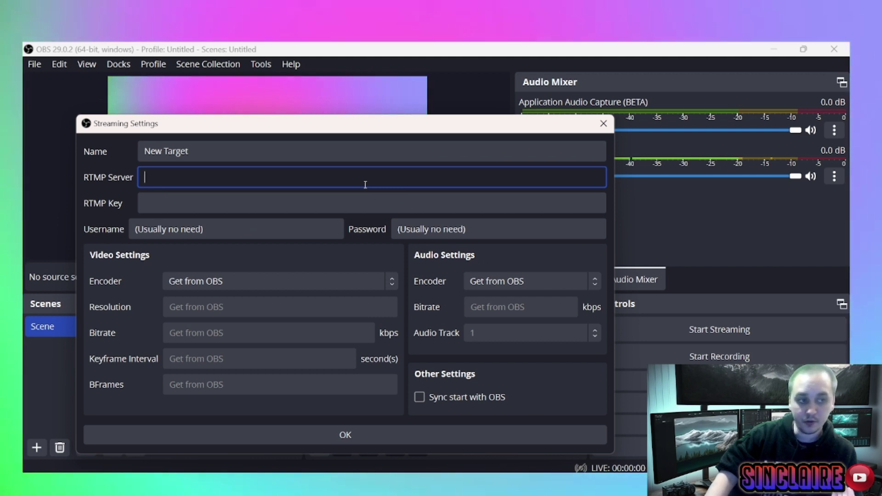
left_click(340, 201)
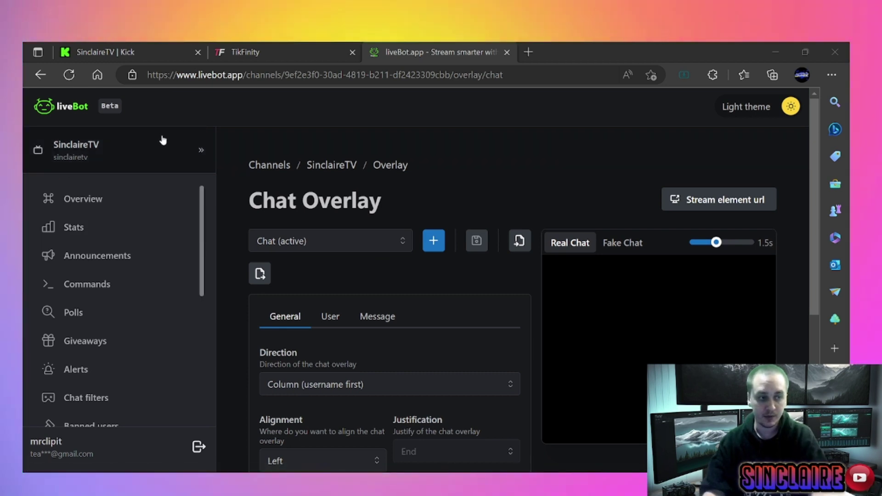
Scroll down liveBot's Chat overlay page and copy its stream element URL to the clipboard
scroll(163, 140, "down", 1)
scroll(118, 373, "down", 3)
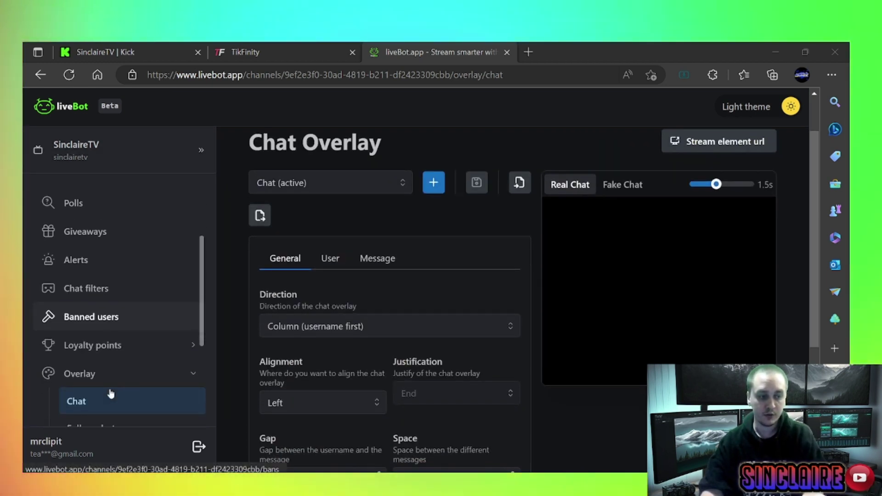
scroll(110, 392, "down", 1)
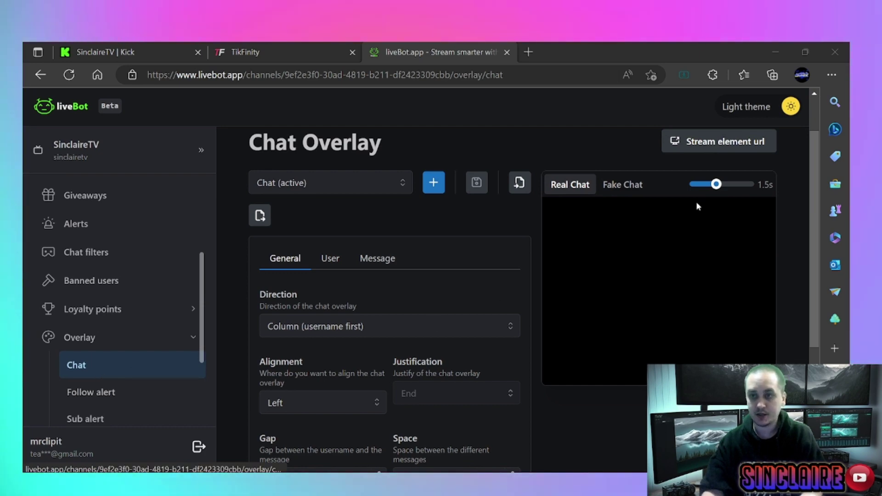
left_click(747, 152)
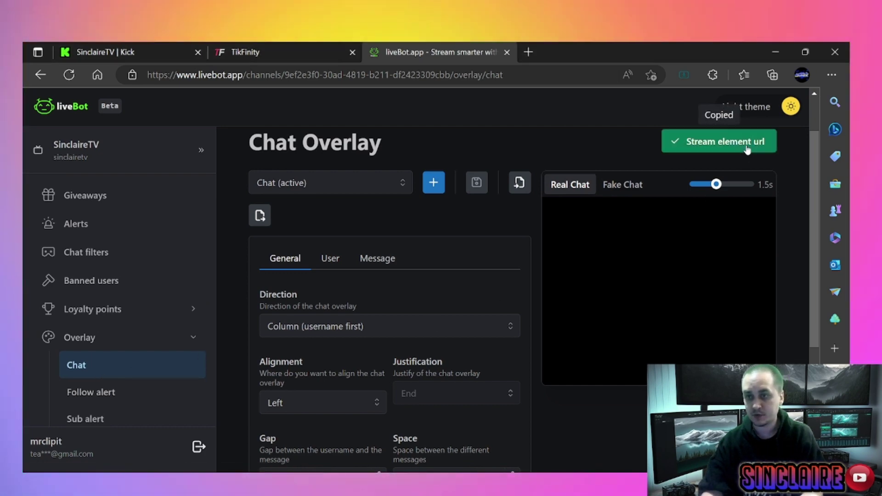
Back in OBS, add a custom browser dock named 'kick' using the copied liveBot chat URL
left_click(775, 51)
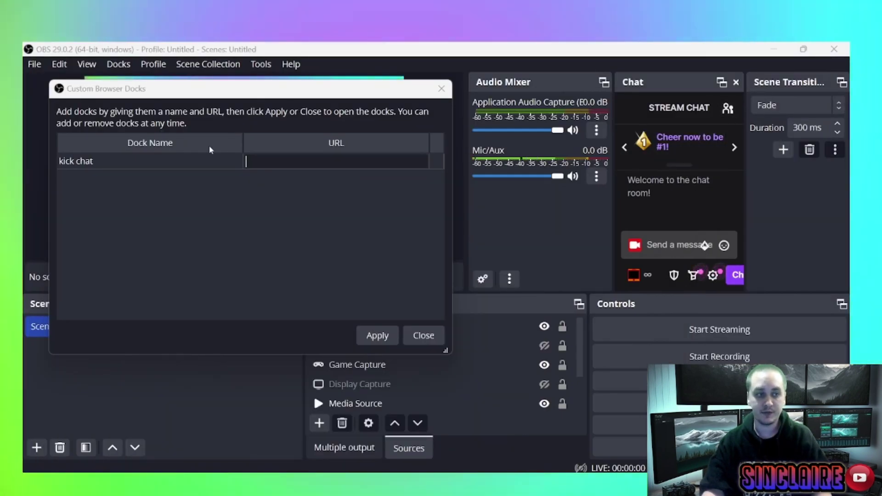
left_click(430, 337)
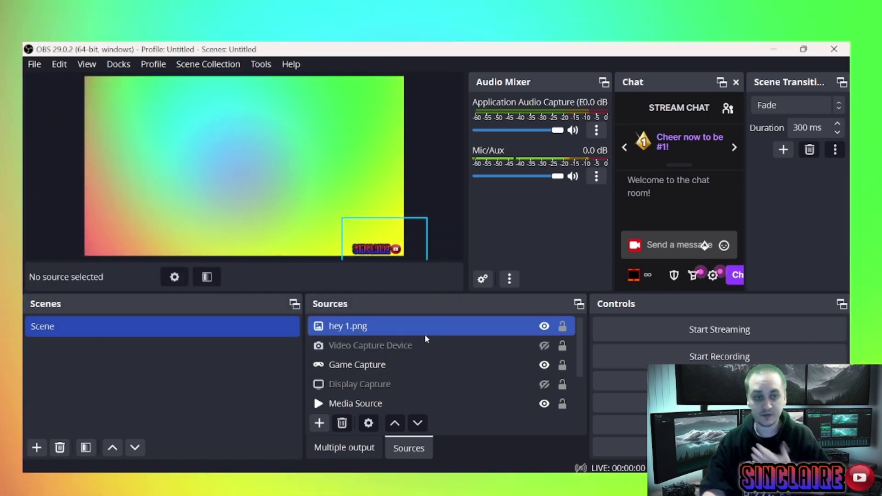
left_click(121, 65)
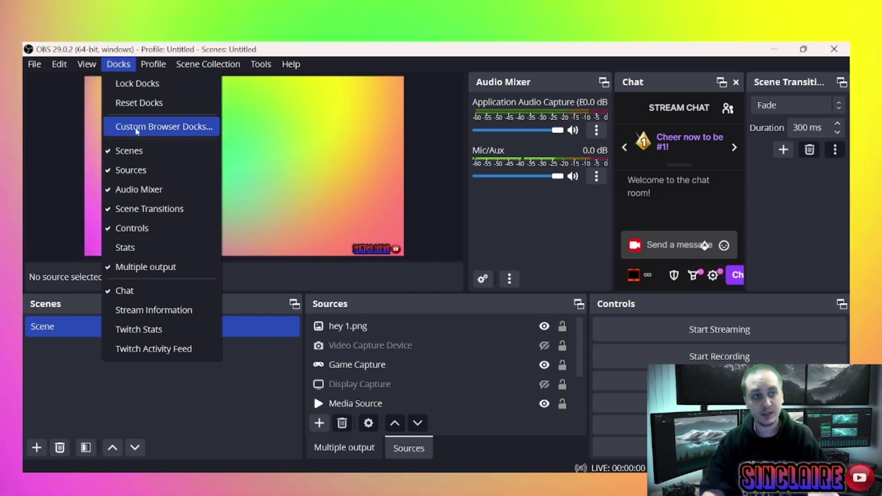
left_click(136, 128)
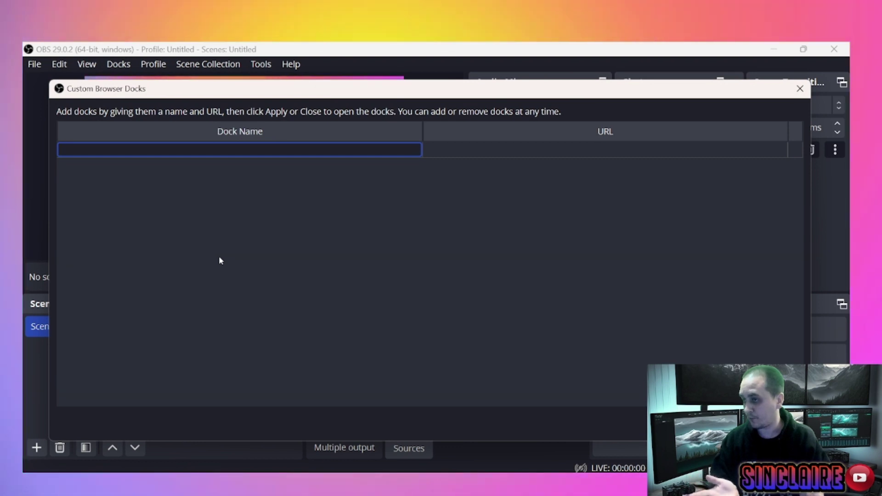
type("kick")
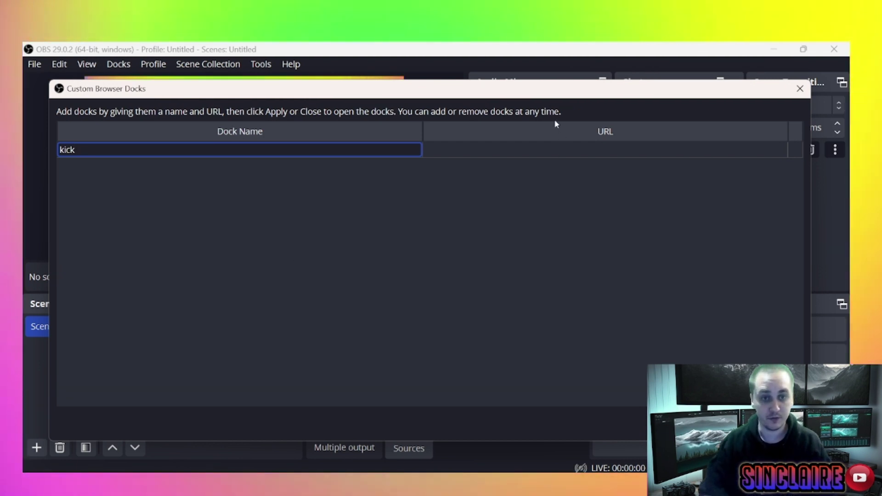
left_click(558, 147)
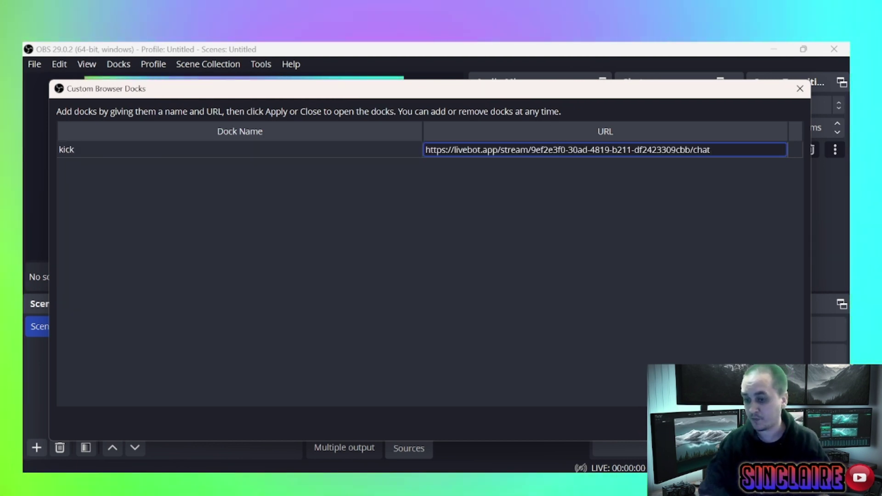
key("Return")
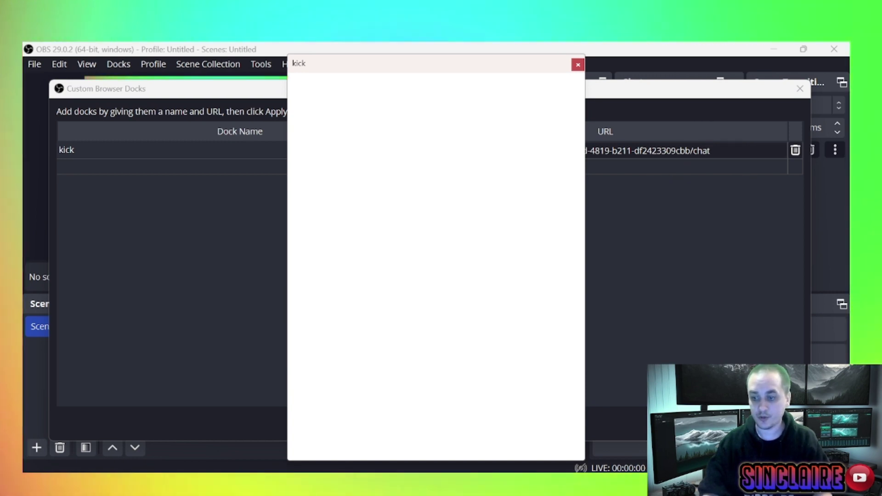
Dock the kick chat into the main OBS layout beside the Audio Mixer and widen it
left_click(799, 88)
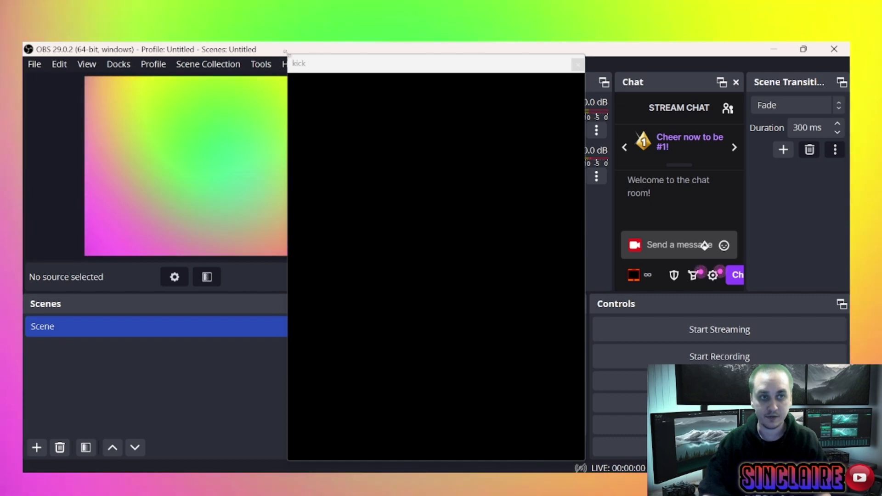
left_click_drag(285, 52, 412, 283)
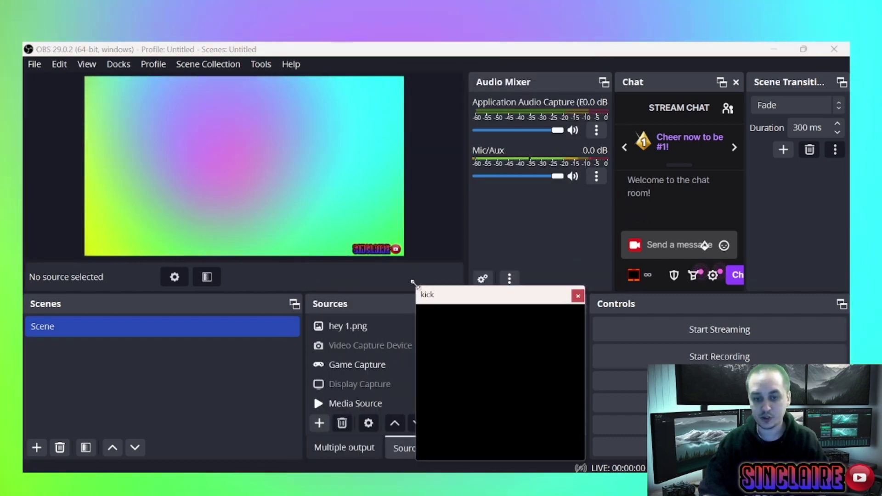
left_click_drag(467, 300, 466, 130)
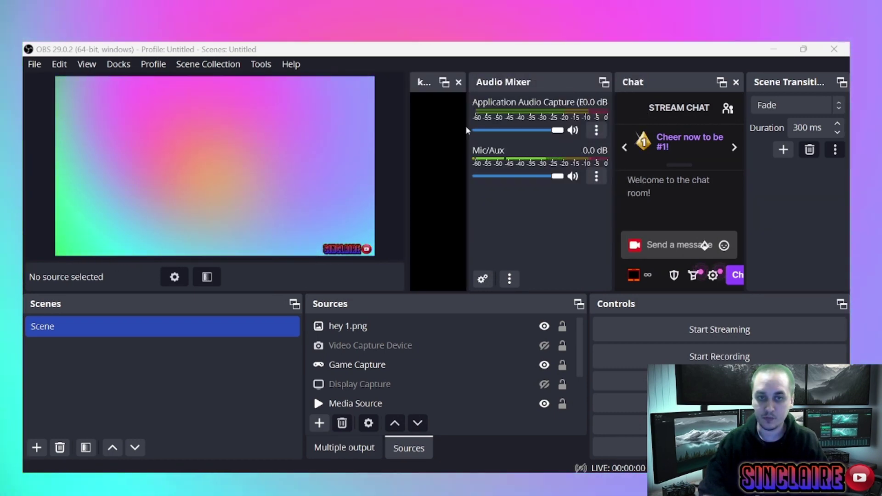
left_click_drag(505, 82, 506, 349)
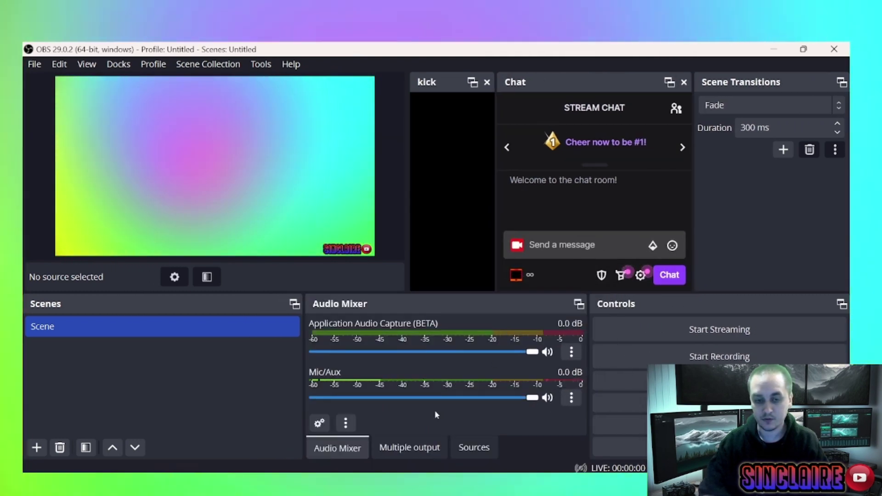
left_click(394, 450)
left_click(459, 447)
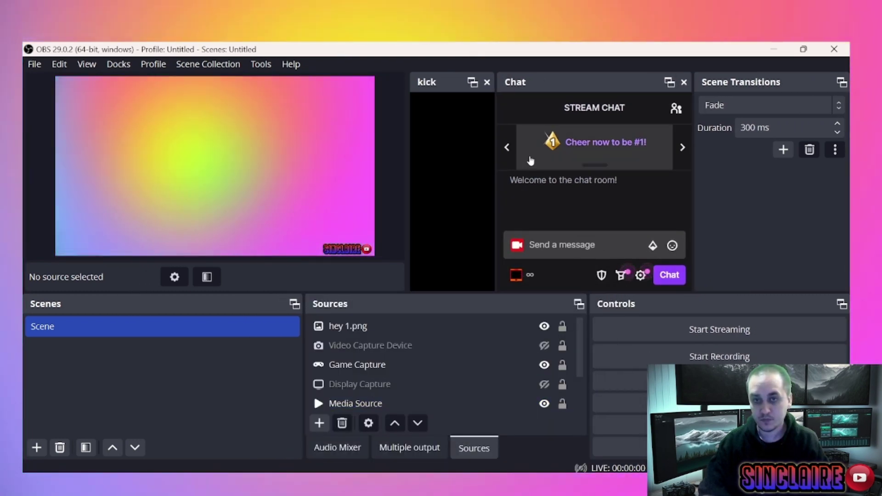
left_click_drag(496, 102, 554, 118)
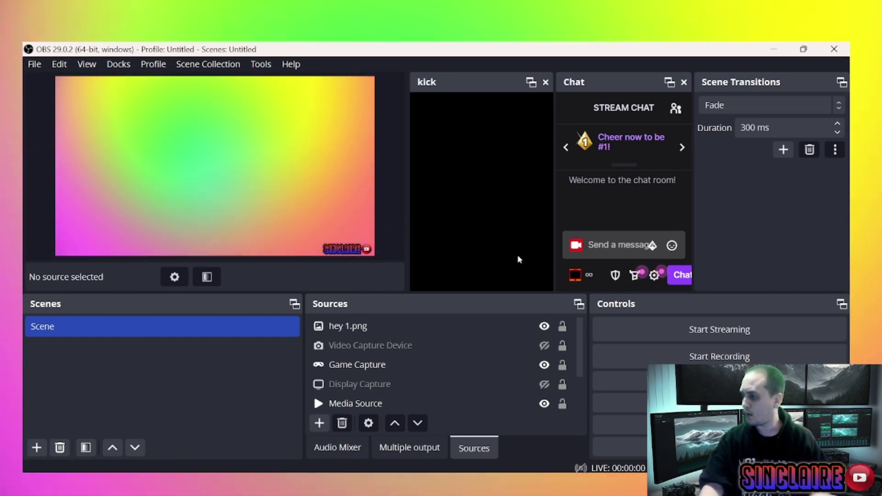
key("alt+Tab")
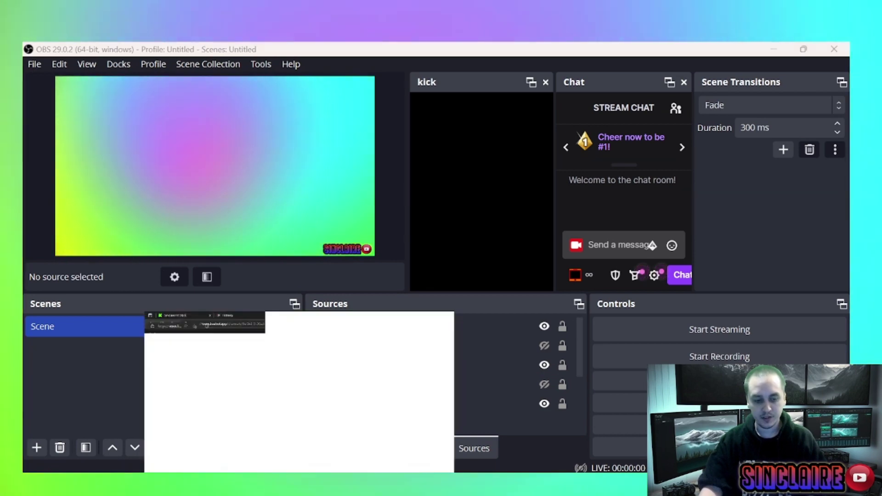
Switch to the TikFinity tab and scroll through its dashboard
left_click(245, 48)
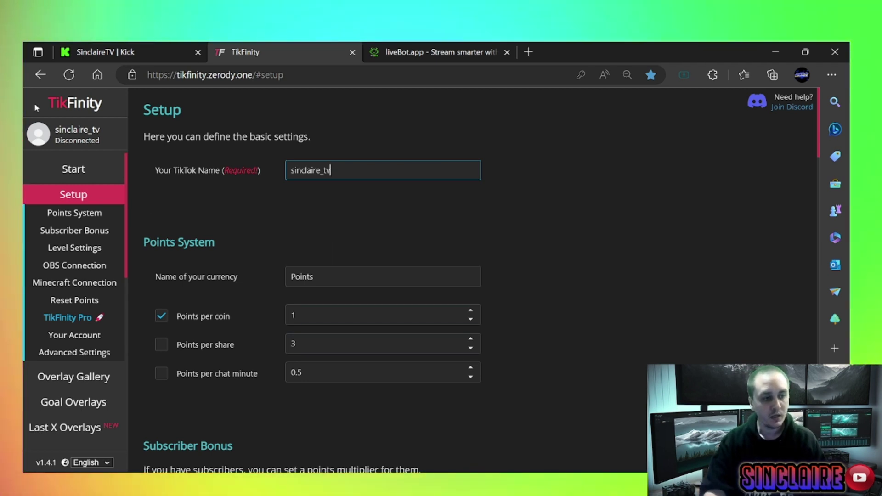
scroll(131, 219, "down", 1)
scroll(110, 296, "down", 1)
scroll(110, 297, "down", 1)
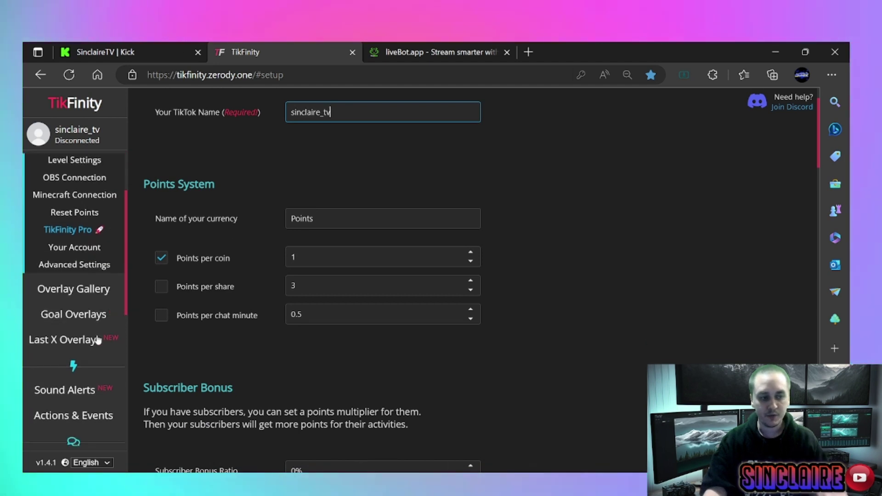
scroll(71, 402, "down", 1)
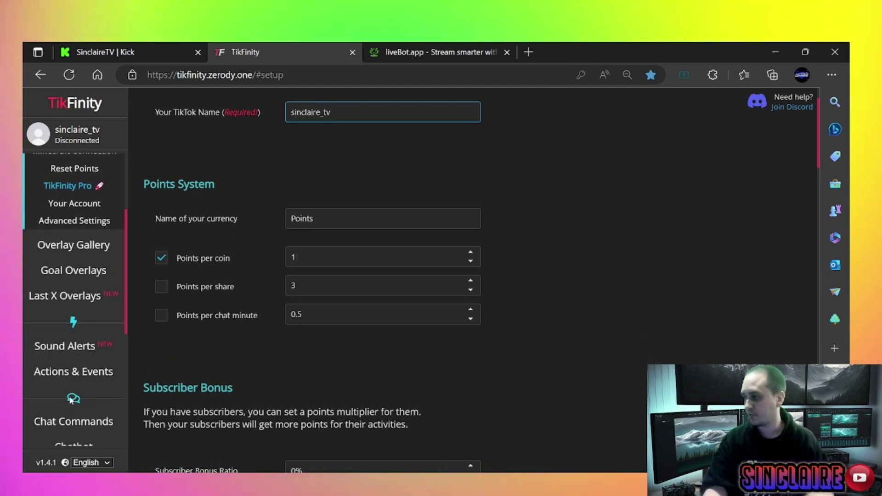
scroll(70, 399, "up", 1)
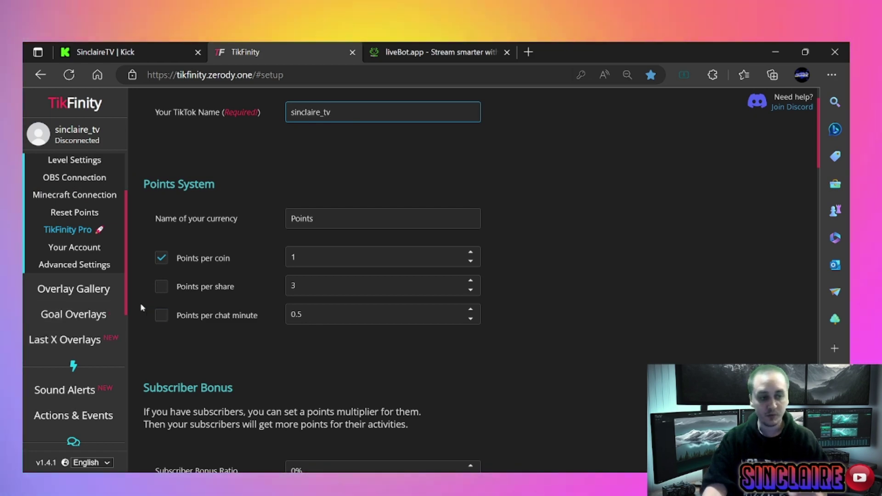
scroll(122, 308, "up", 2)
scroll(133, 349, "up", 1)
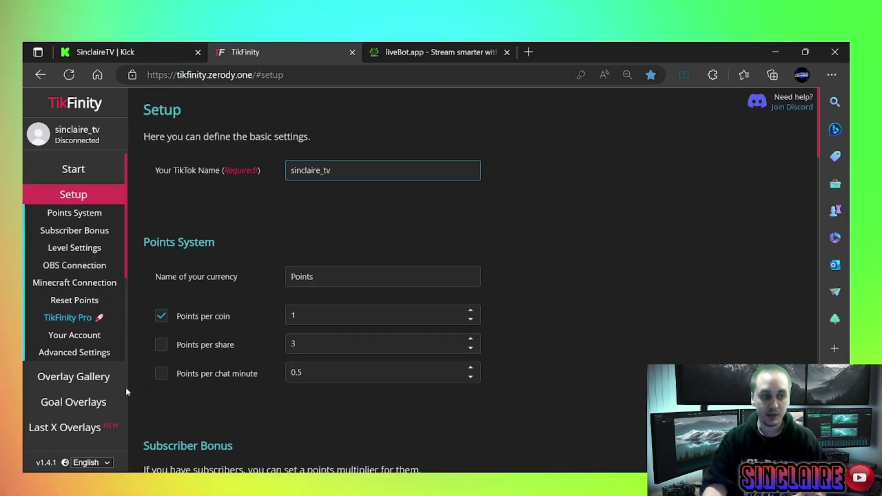
scroll(126, 388, "down", 1)
Open TikFinity's Overlay Gallery and select the Chat widget's URL
left_click(102, 335)
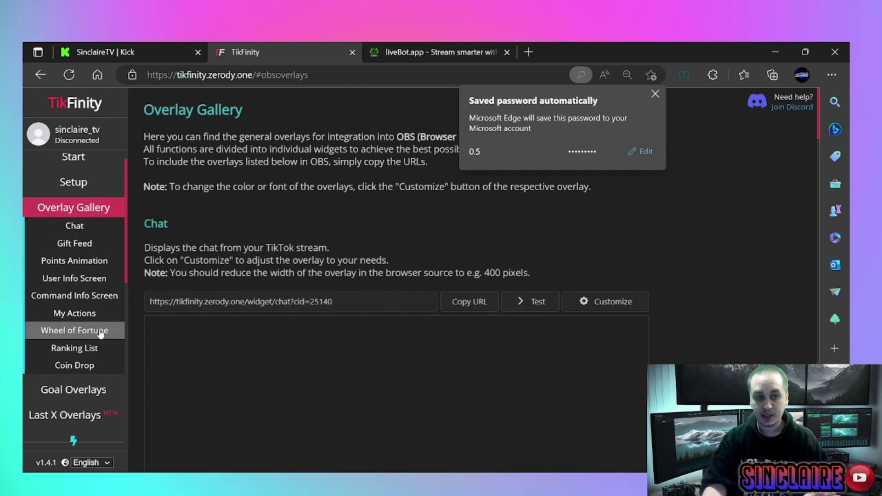
left_click_drag(350, 299, 155, 301)
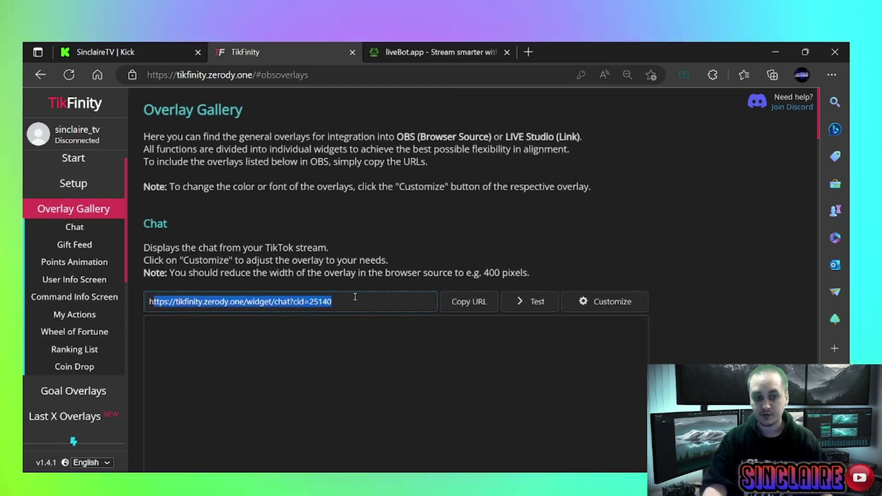
left_click_drag(329, 301, 387, 314)
key("ctrl+c")
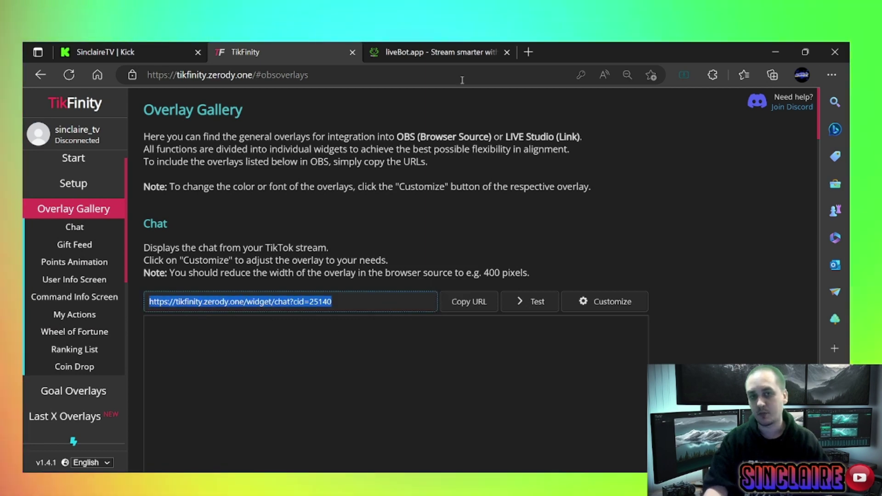
left_click(524, 484)
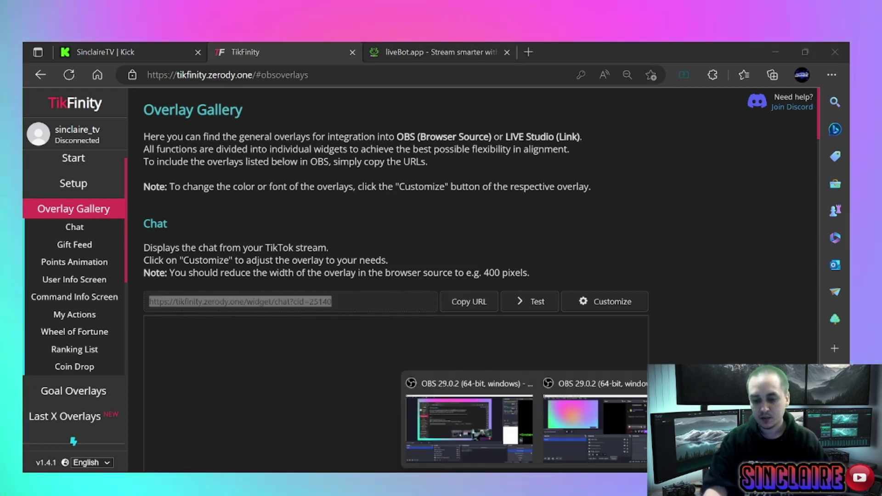
Add a custom browser dock named 'tiktok' with the pasted TikFinity chat widget URL
left_click(591, 436)
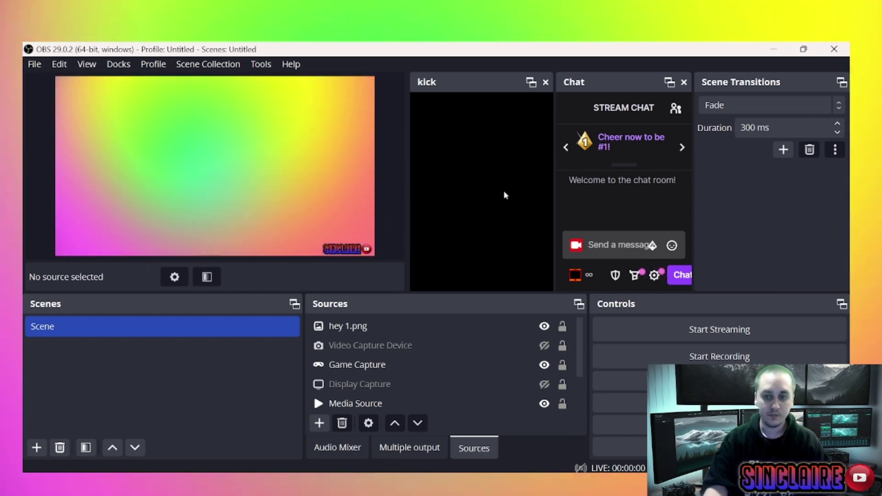
left_click(119, 64)
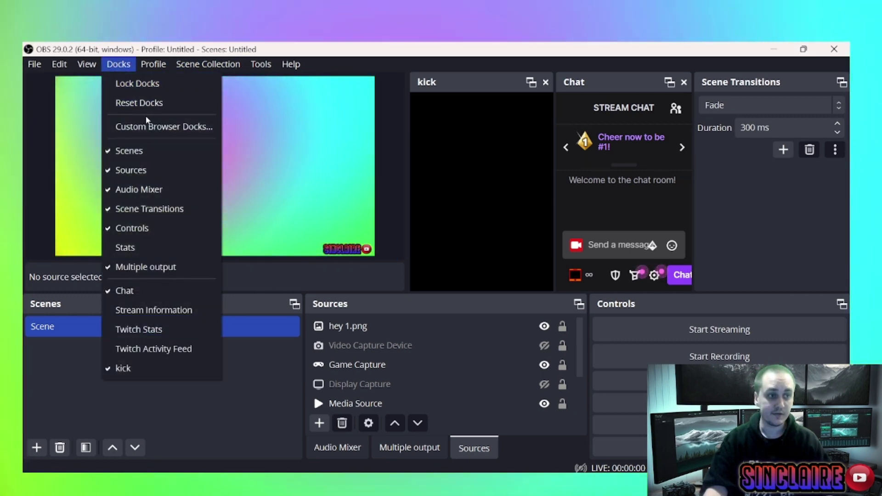
left_click(160, 129)
left_click(275, 165)
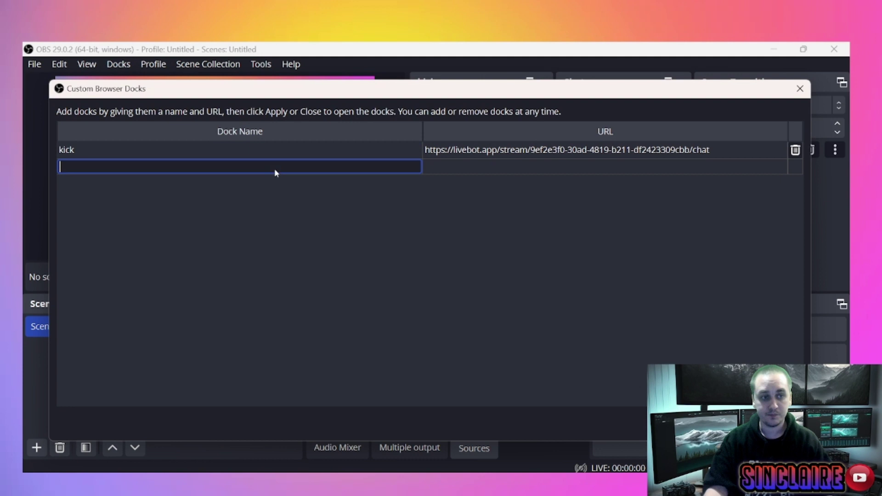
type("tiktkok")
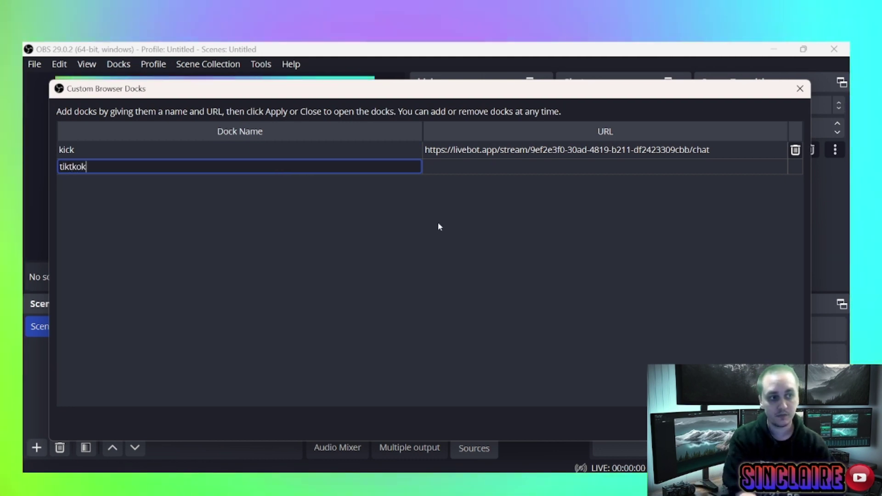
key("BackSpace")
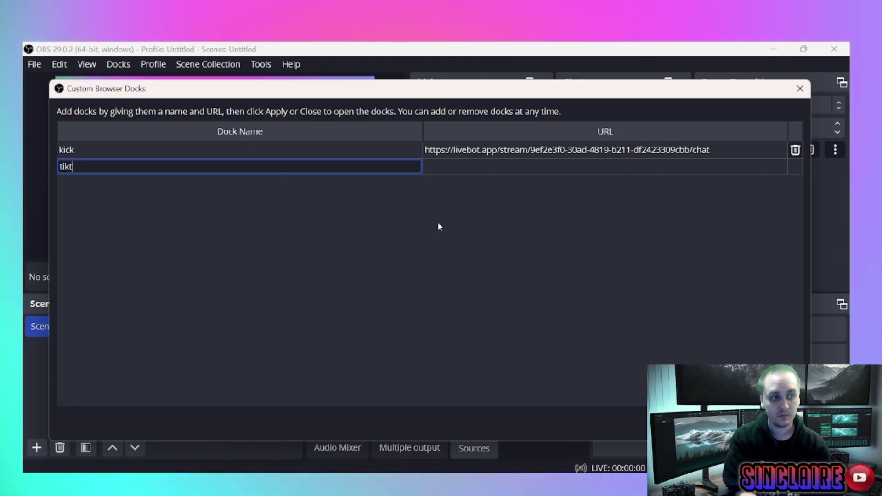
type("k")
key("Tab")
key("ctrl+v")
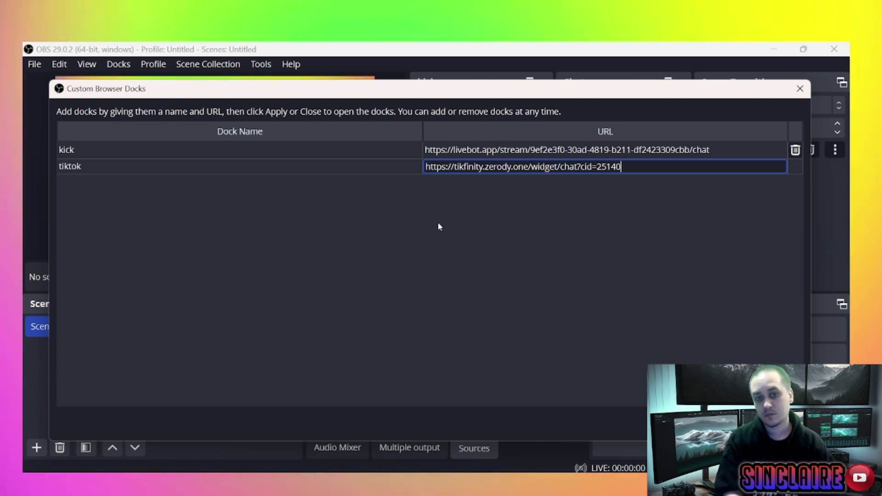
key("Return")
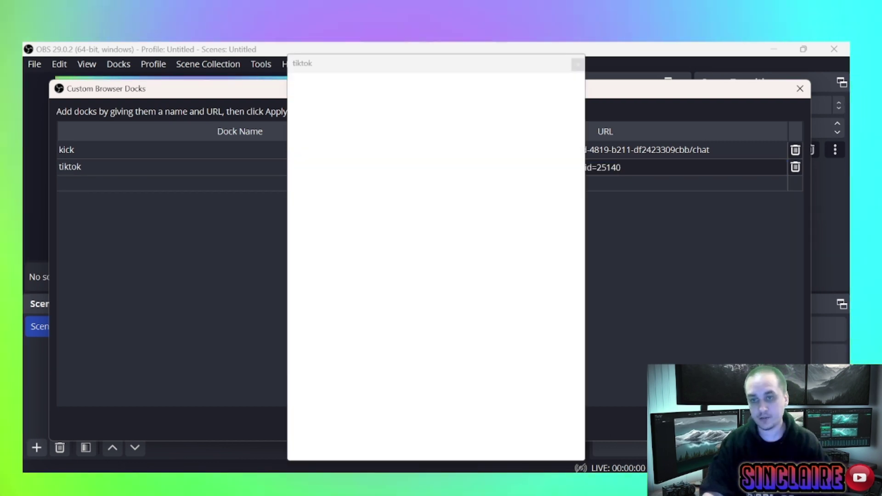
Close the dock manager, then shrink the floating tiktok dock and move it over Scene Transitions
key("Escape")
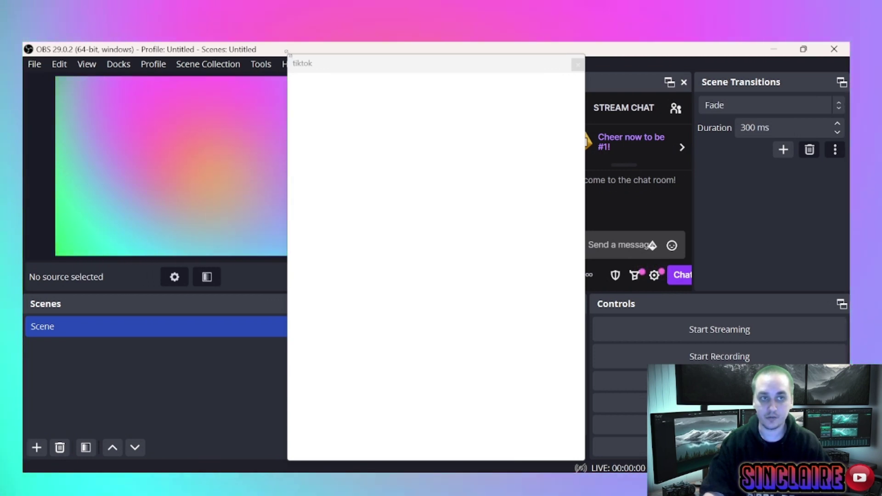
left_click_drag(286, 52, 446, 270)
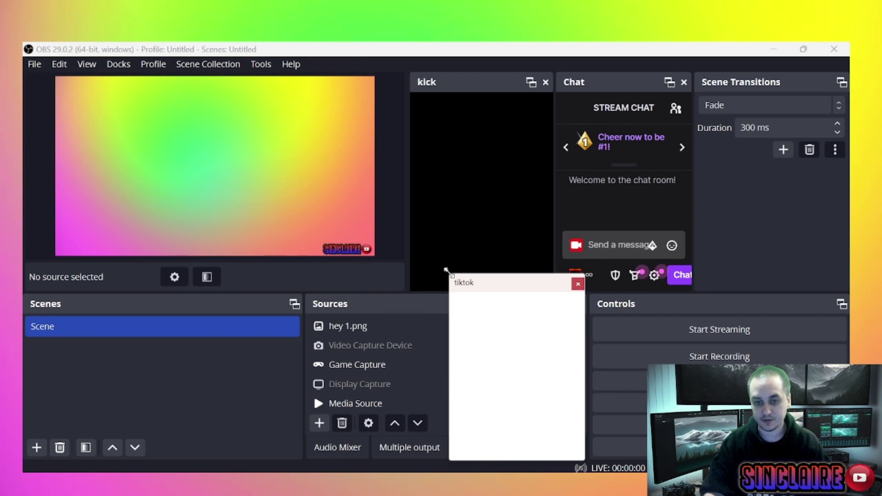
left_click_drag(520, 282, 773, 113)
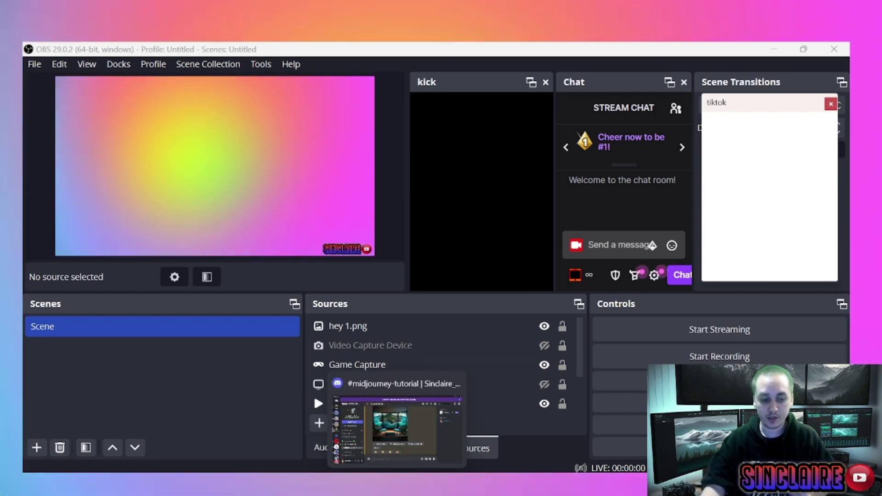
Return to the browser and switch to the liveBot.app tab showing the Chat Overlay settings
left_click(225, 414)
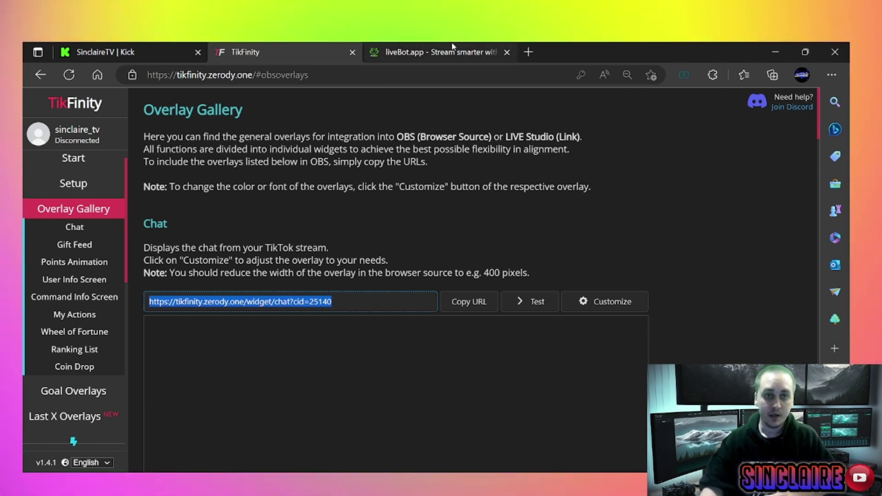
left_click(431, 52)
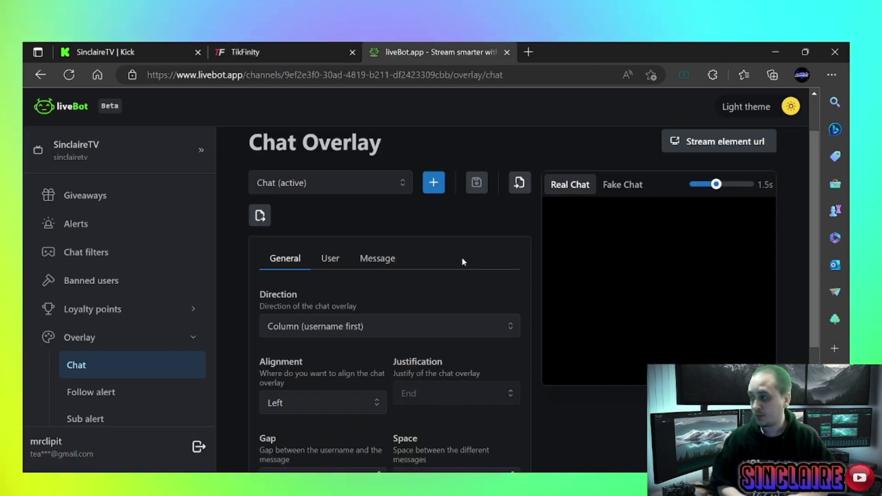